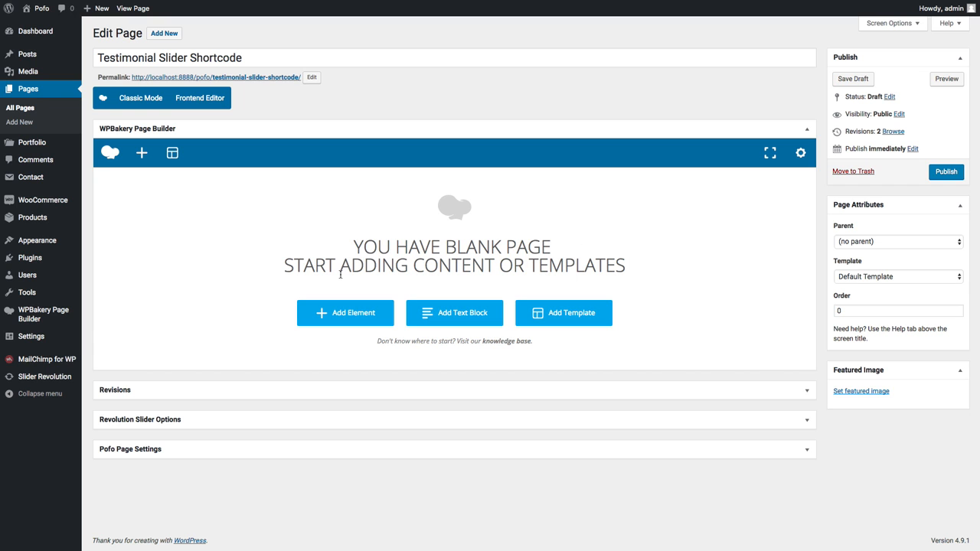
Add a row to the blank page, insert a Pofo Testimonial Slider in it, and set its style to Style 1
left_click(343, 316)
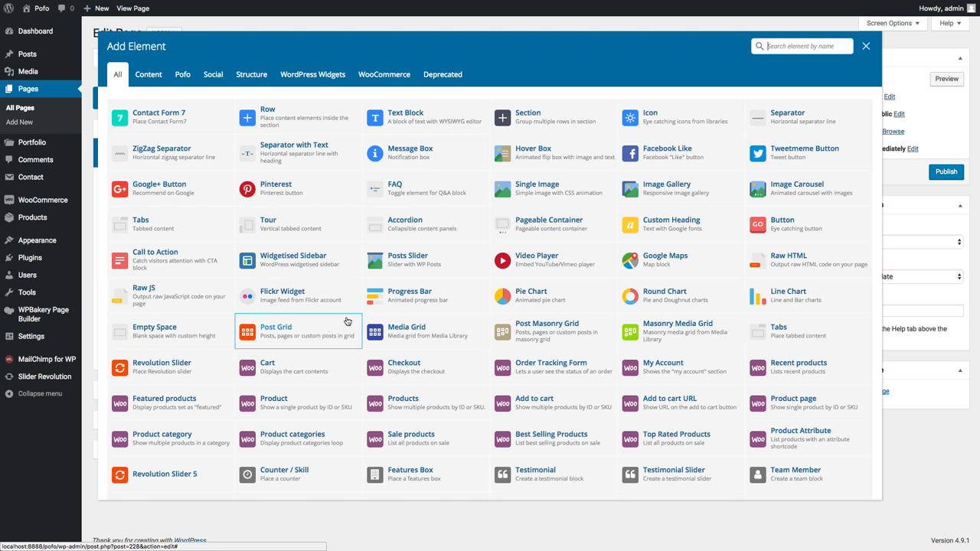
left_click(281, 119)
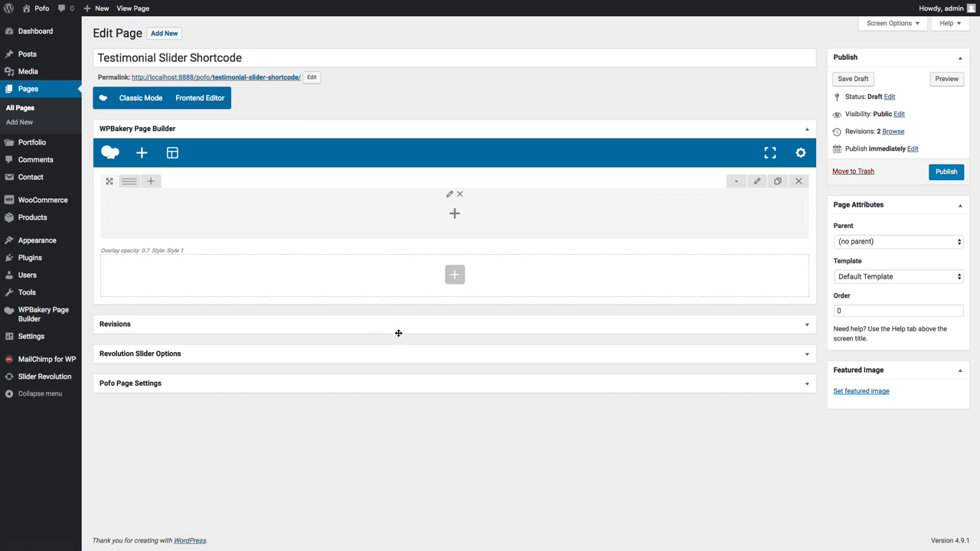
left_click(455, 216)
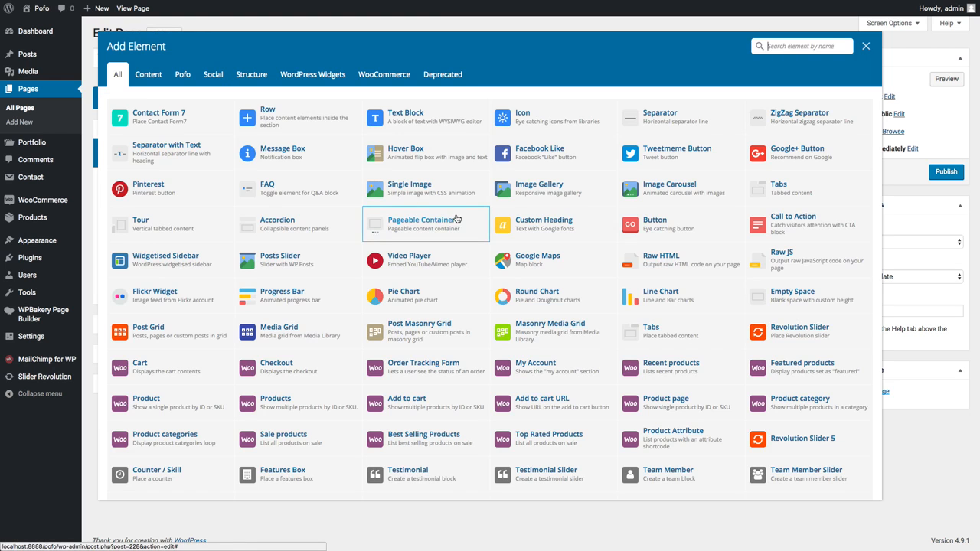
left_click(183, 77)
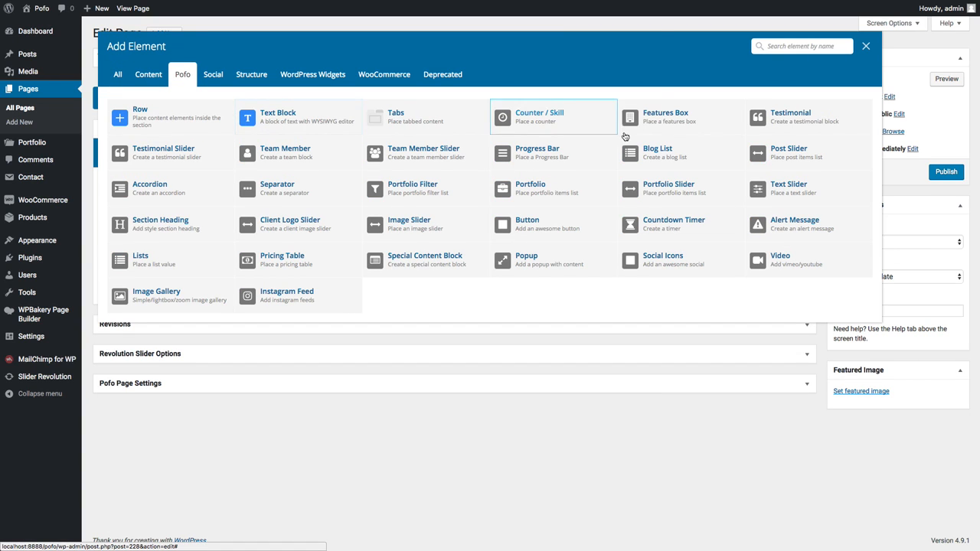
left_click(160, 156)
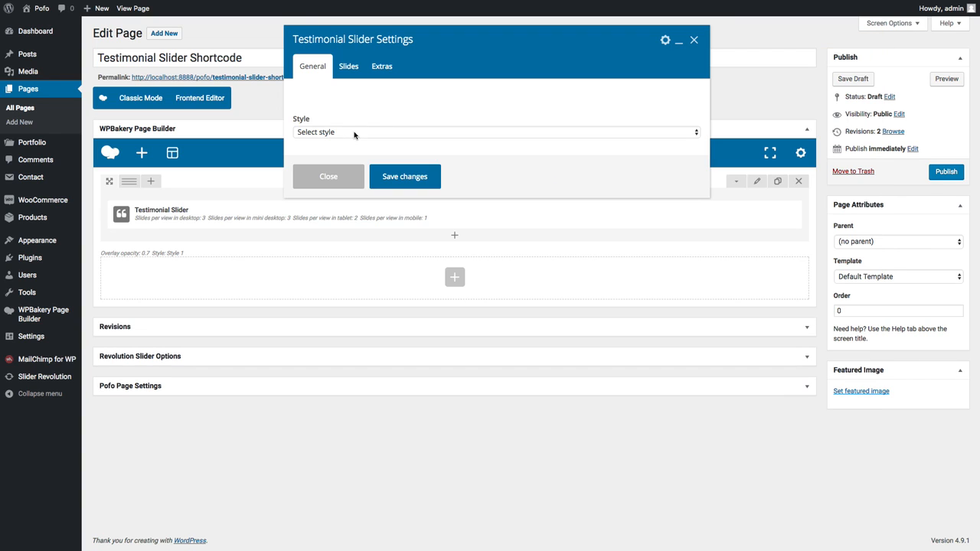
left_click(352, 131)
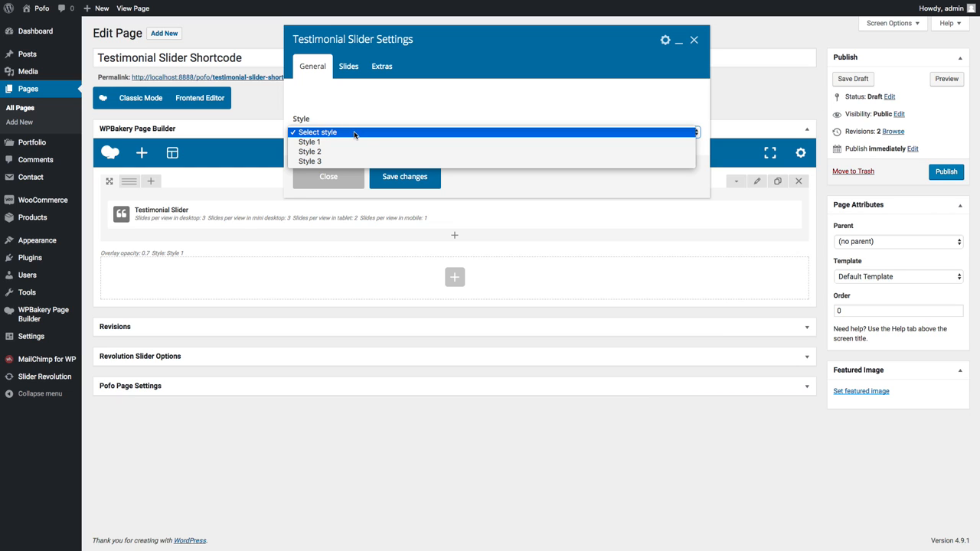
left_click(351, 143)
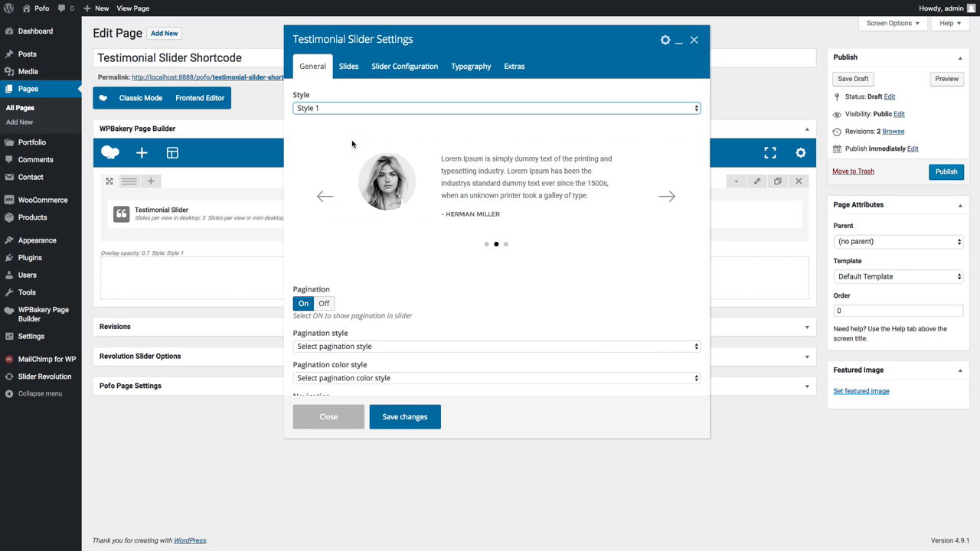
Preview Style 2 and Style 3 for the testimonial slider, and return to Style 1
left_click(324, 112)
left_click(326, 118)
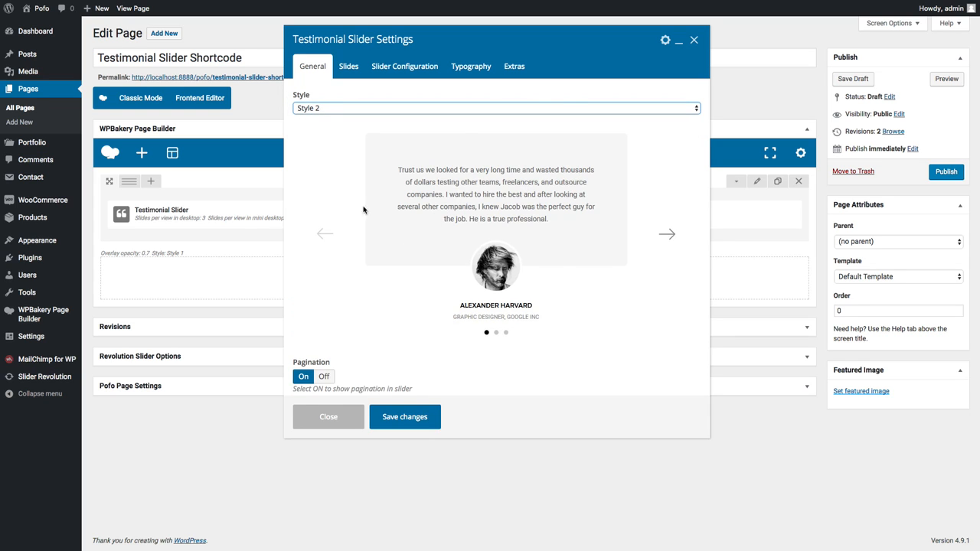
left_click(349, 111)
left_click(353, 120)
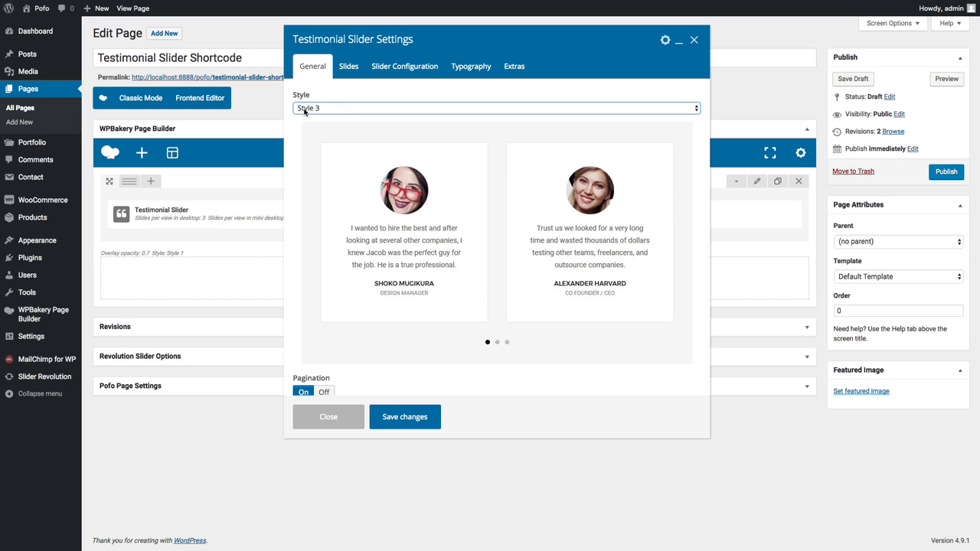
left_click(335, 110)
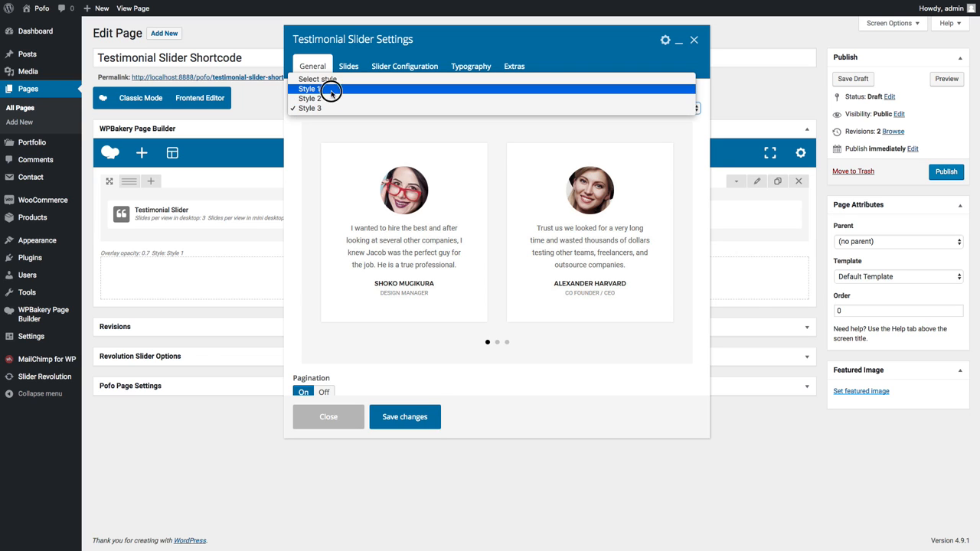
left_click(331, 91)
Set the slider's pagination style to Dot style and its pagination color style to Dark style
scroll(393, 256, "down", 2)
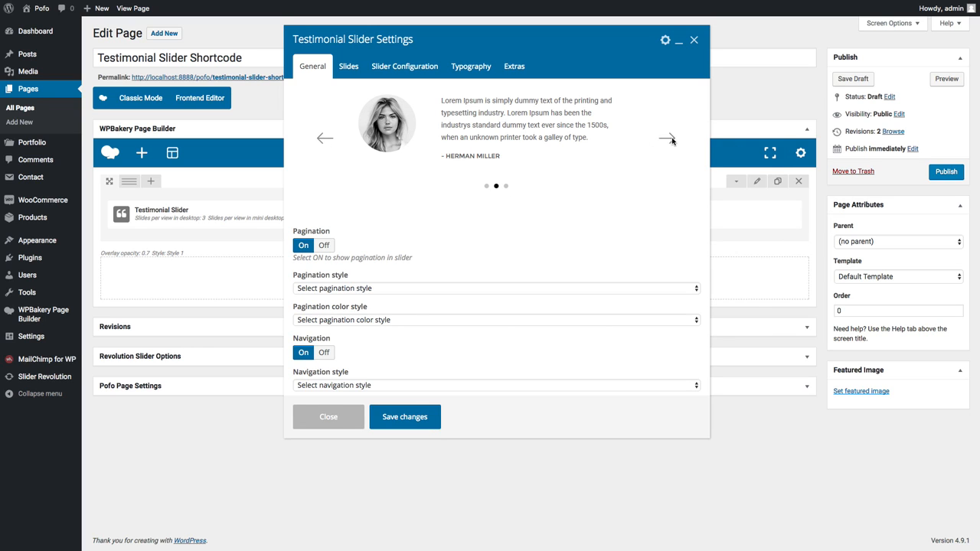
scroll(405, 230, "down", 1)
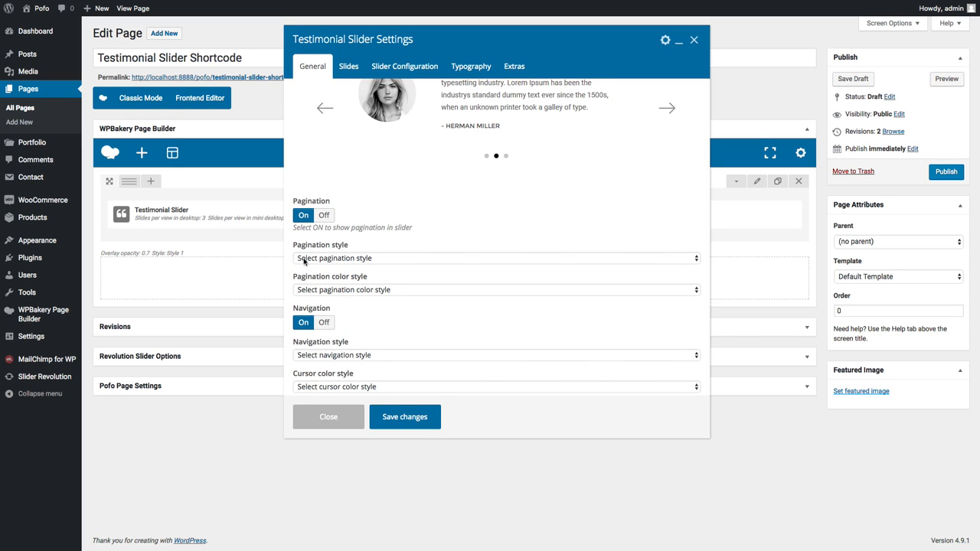
left_click(331, 259)
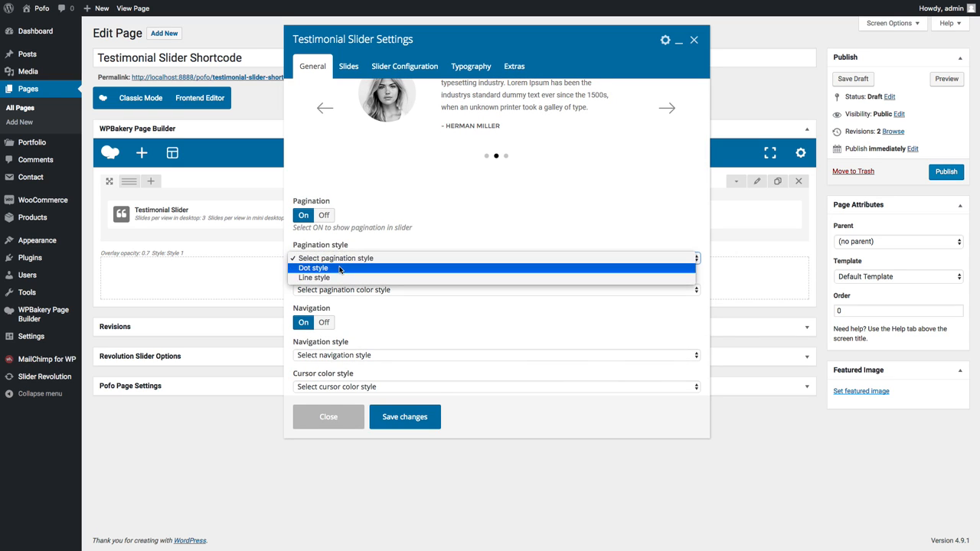
left_click(340, 270)
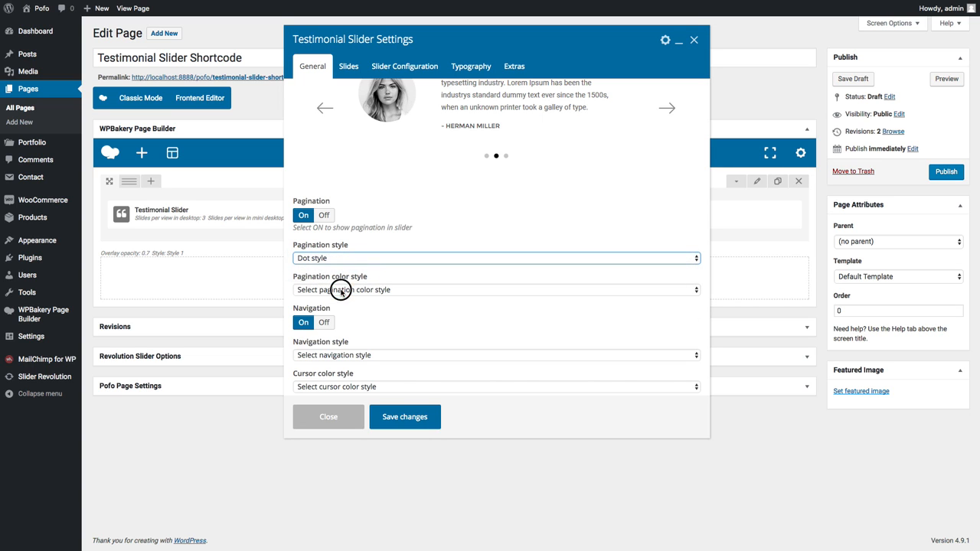
left_click(342, 290)
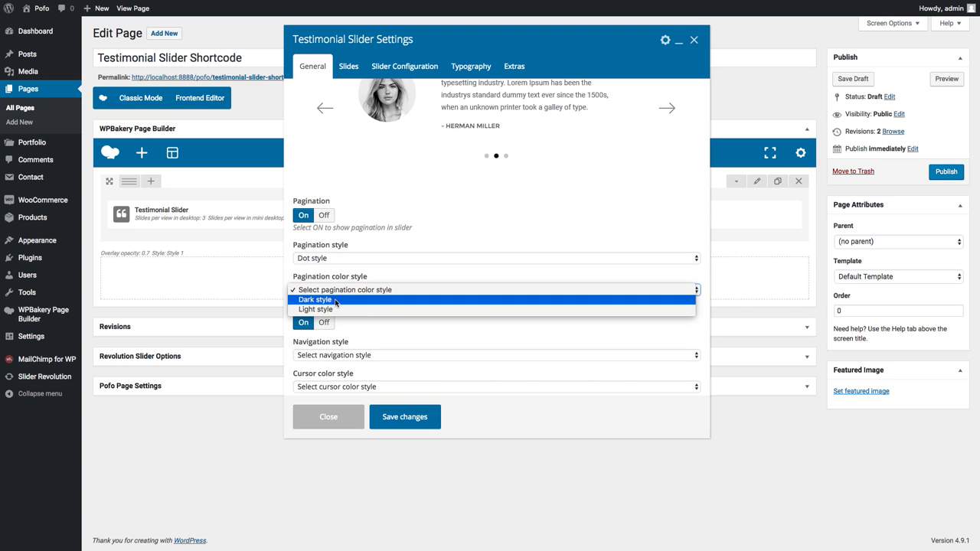
left_click(334, 300)
Set the navigation style to Next/Prev long arrow and the cursor color style to Black cursor
scroll(352, 337, "down", 1)
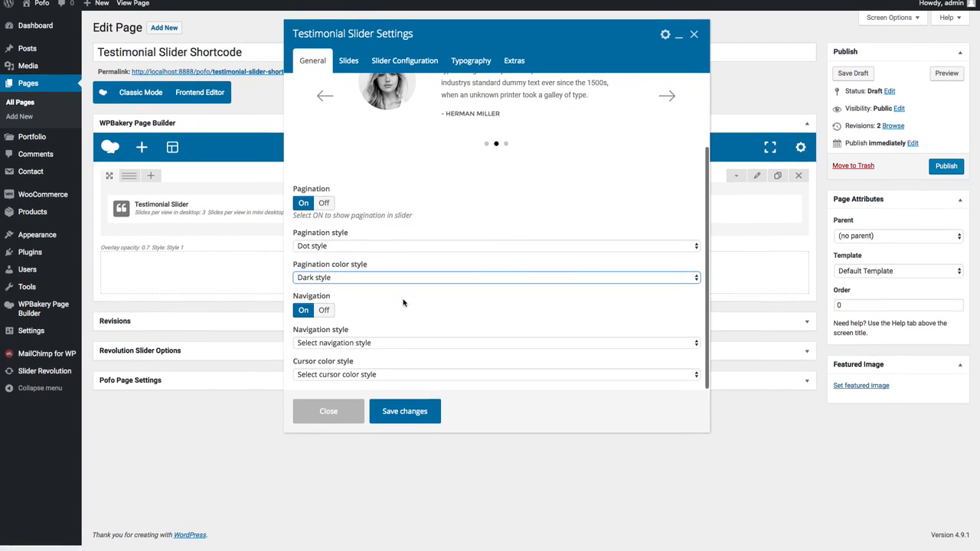
left_click(362, 351)
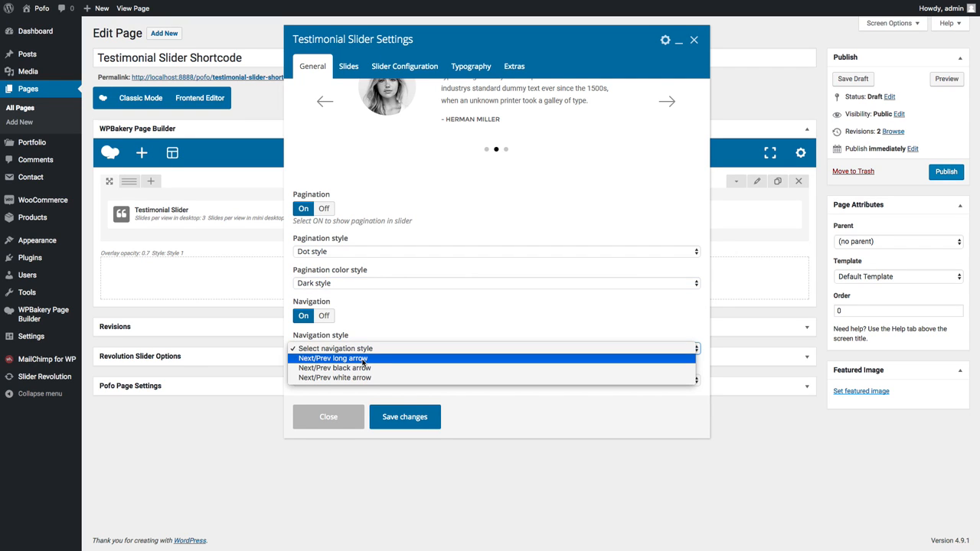
left_click(363, 359)
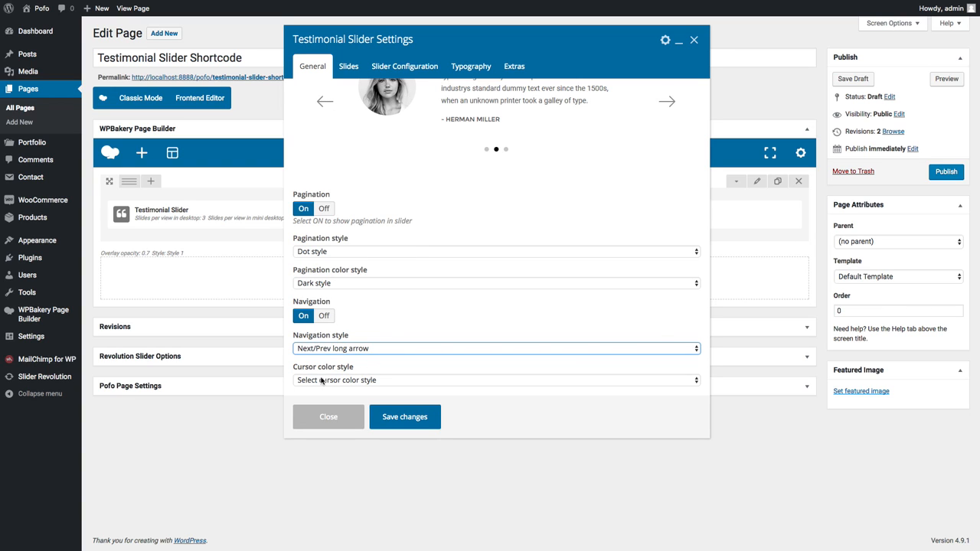
left_click(345, 385)
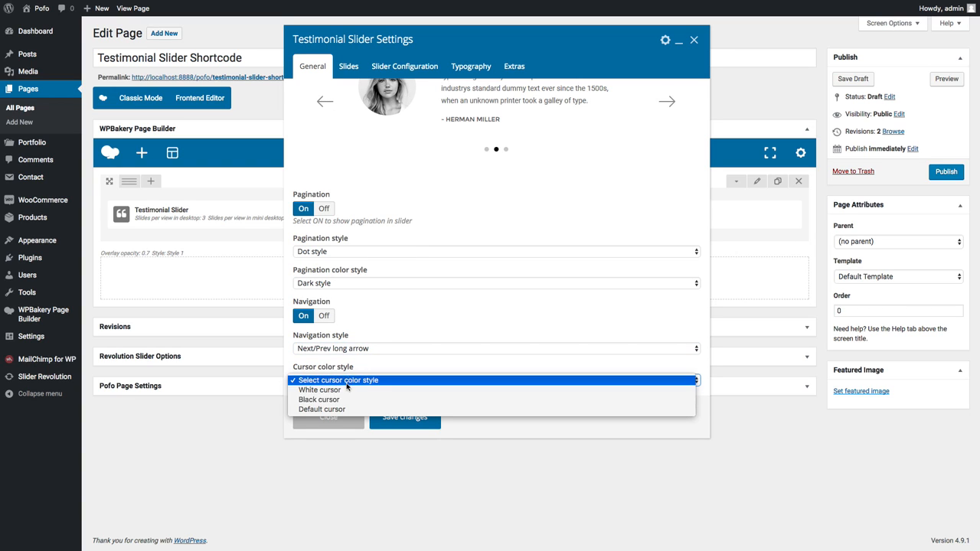
left_click(337, 401)
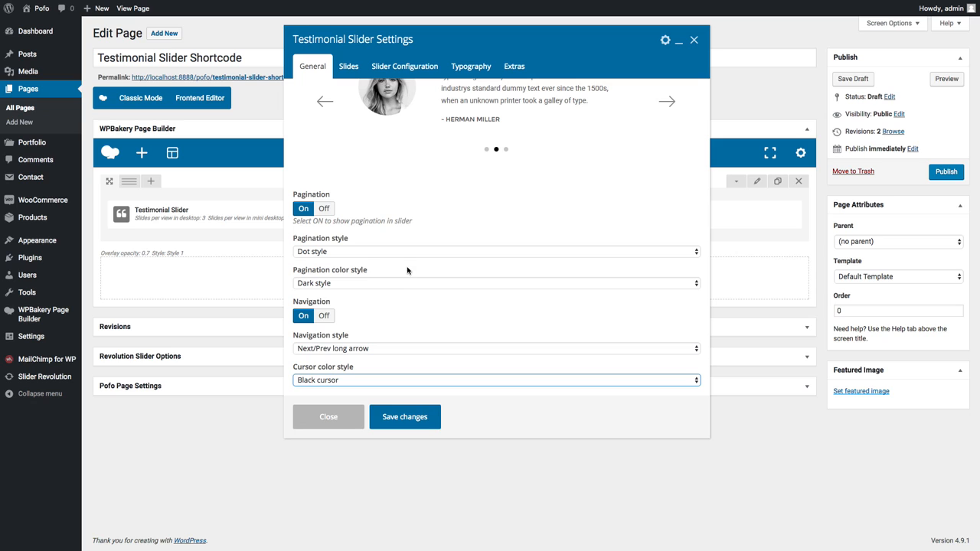
Assign the media library photo of the woman in red glasses to the first slide, keeping the Original Full Size thumbnail
left_click(348, 69)
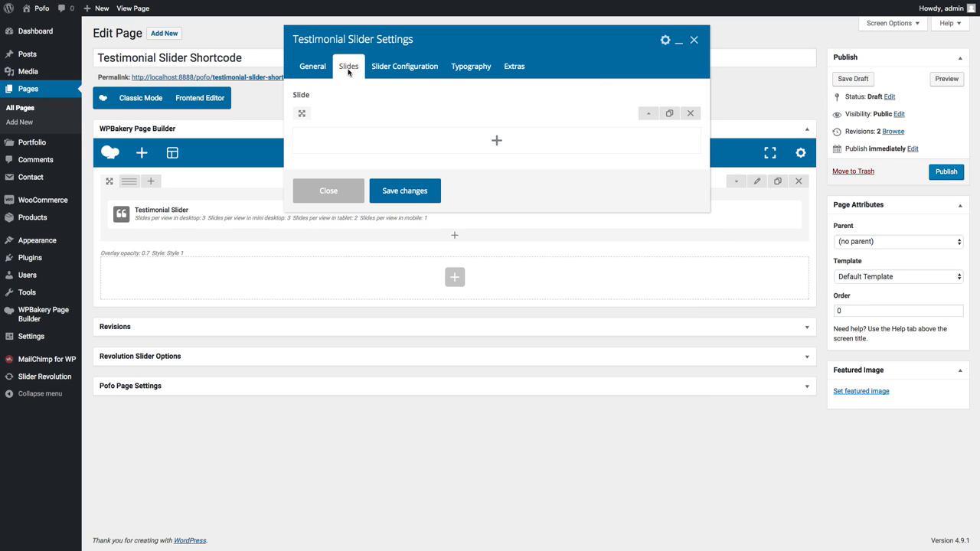
left_click(496, 140)
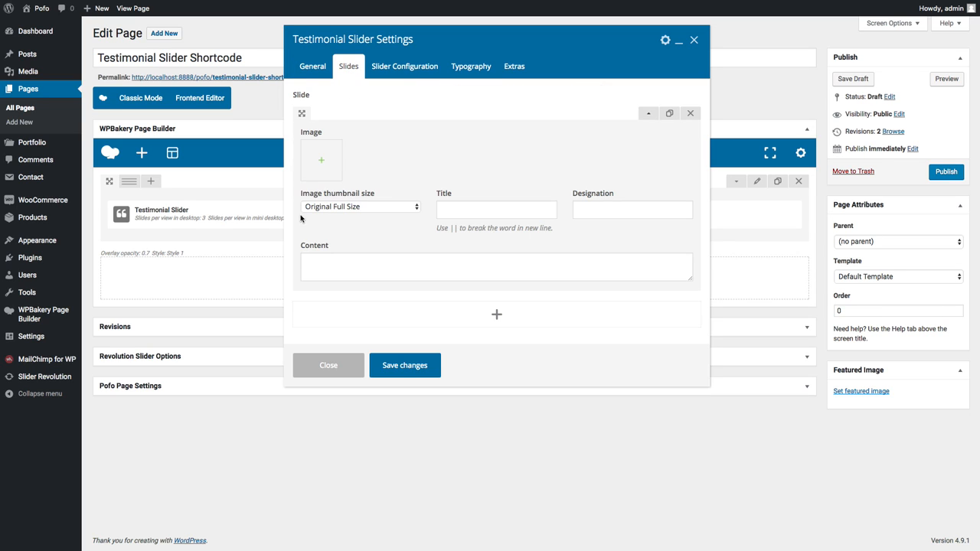
left_click(324, 170)
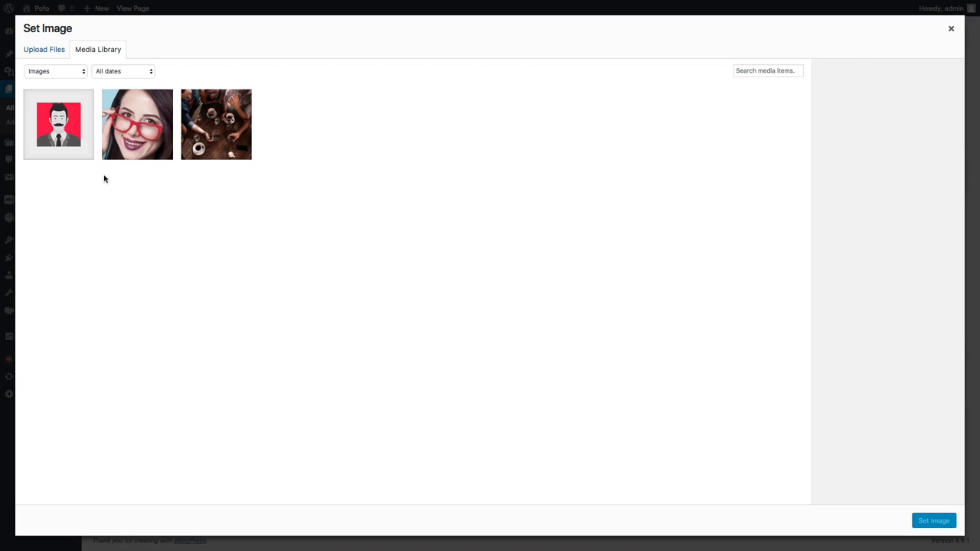
left_click(134, 135)
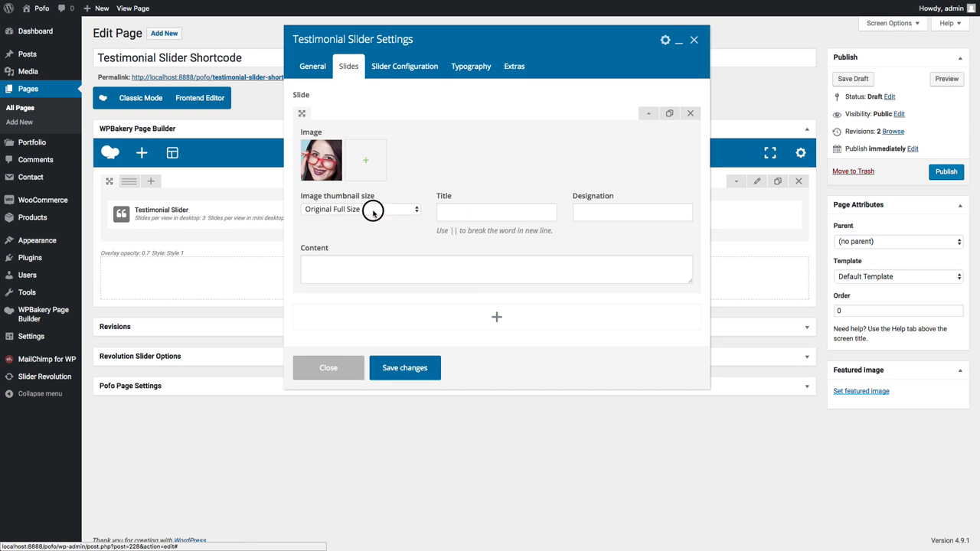
left_click(373, 213)
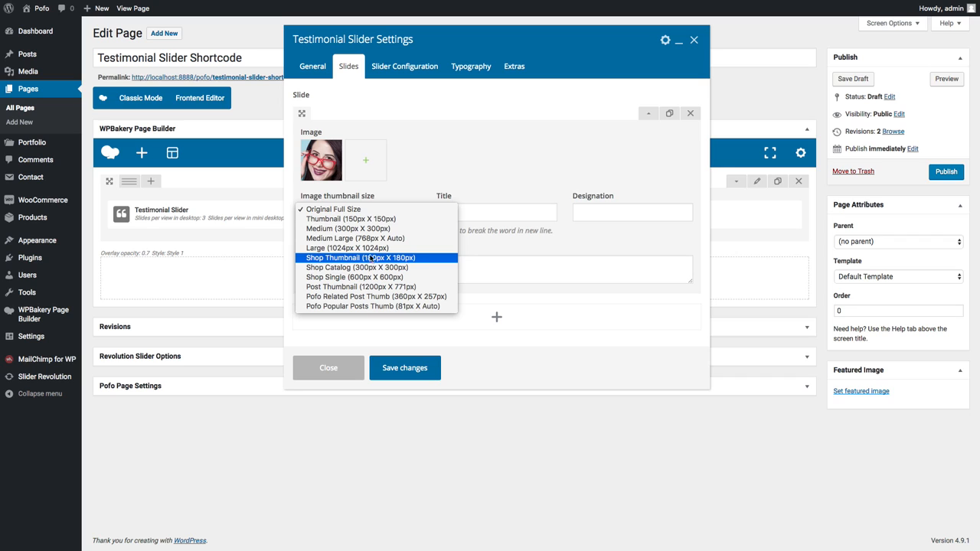
left_click(407, 190)
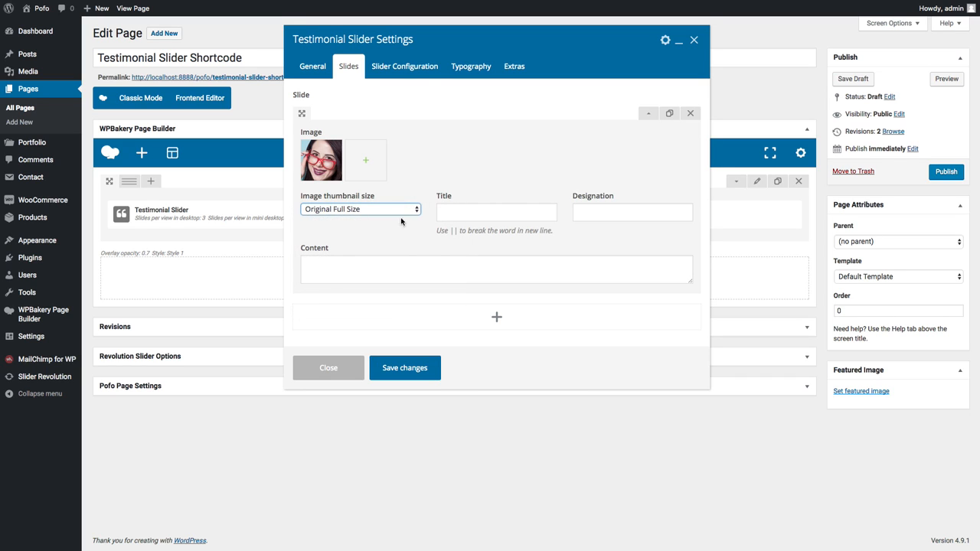
Fill in the first slide with title "Client Name 1", designation "Client Designation 1" and "Testimonial content" repeated five times, ending in 1
left_click(483, 217)
type("C")
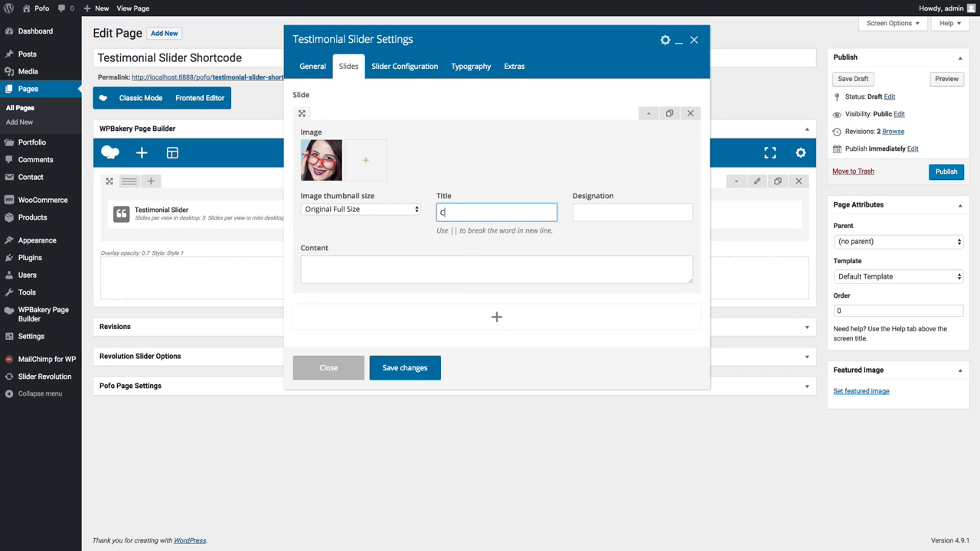
type("lient Name 1")
key("Tab")
type("Client Designation 1")
key("Tab")
type("Testimonial content Testimonial content Testimonial content Testimonial content Testimonial content 1")
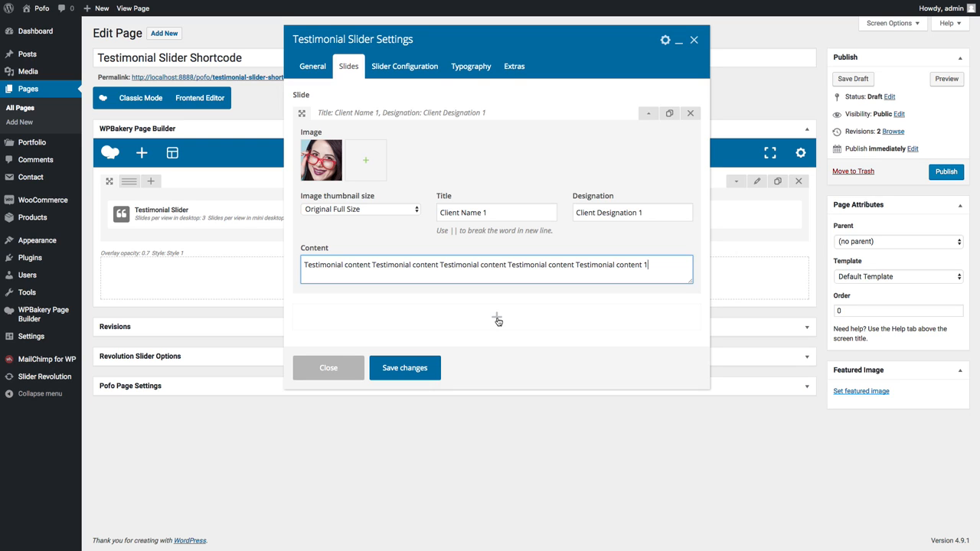
Duplicate the first slide and change the copy's title, designation and content numbering to 2
left_click(670, 114)
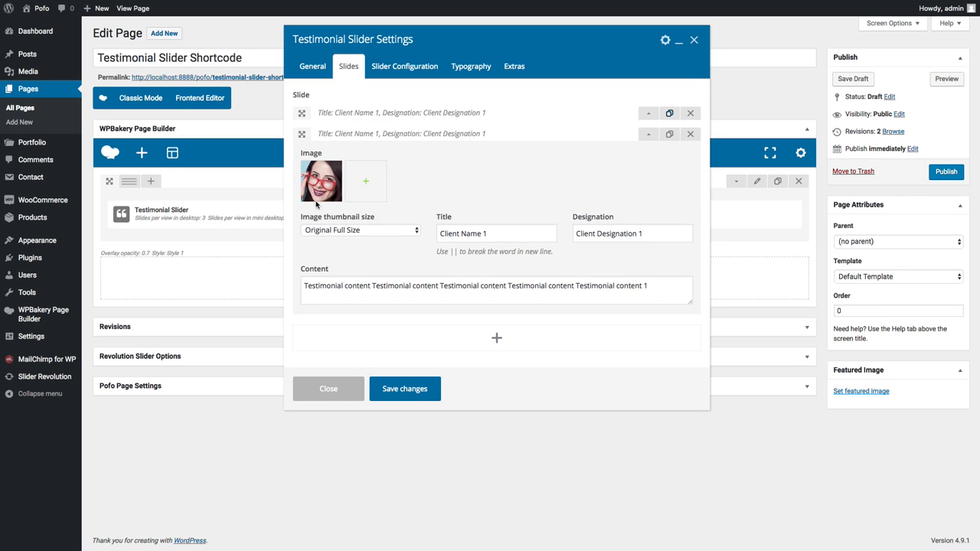
left_click(496, 236)
key("BackSpace")
type("2")
key("Tab")
key("Right")
type("2")
key("Tab")
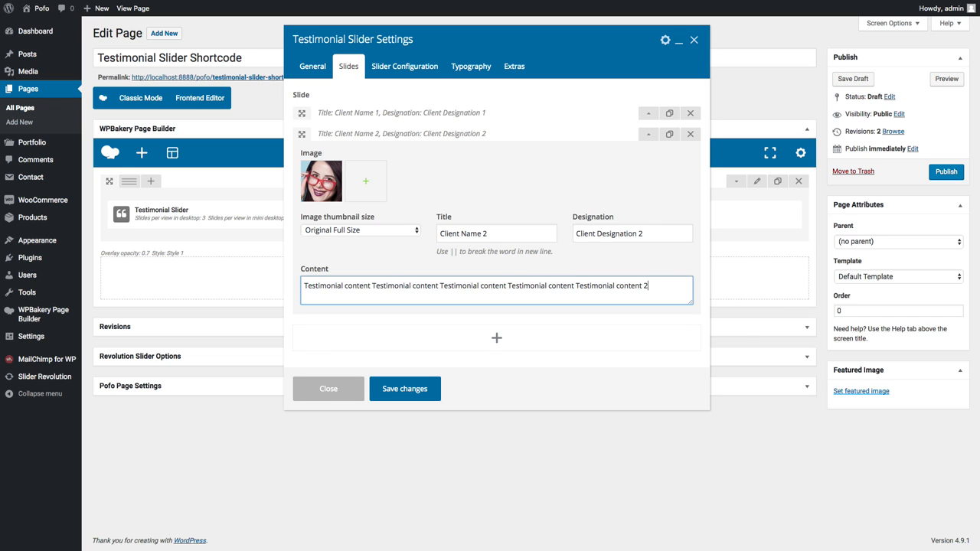
Duplicate the second slide and change the copy's title, designation and content numbering to 3
left_click(670, 134)
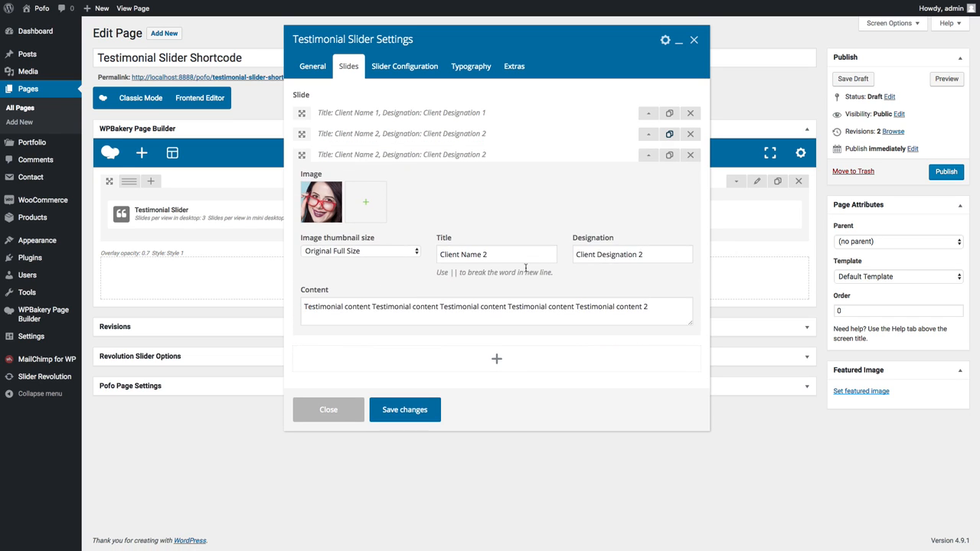
left_click(509, 257)
key("BackSpace")
type("3")
left_click(670, 254)
type("3")
left_click(665, 307)
key("BackSpace")
type("3")
Duplicate the third slide and change the copy's title, designation and content numbering to 4
left_click(668, 157)
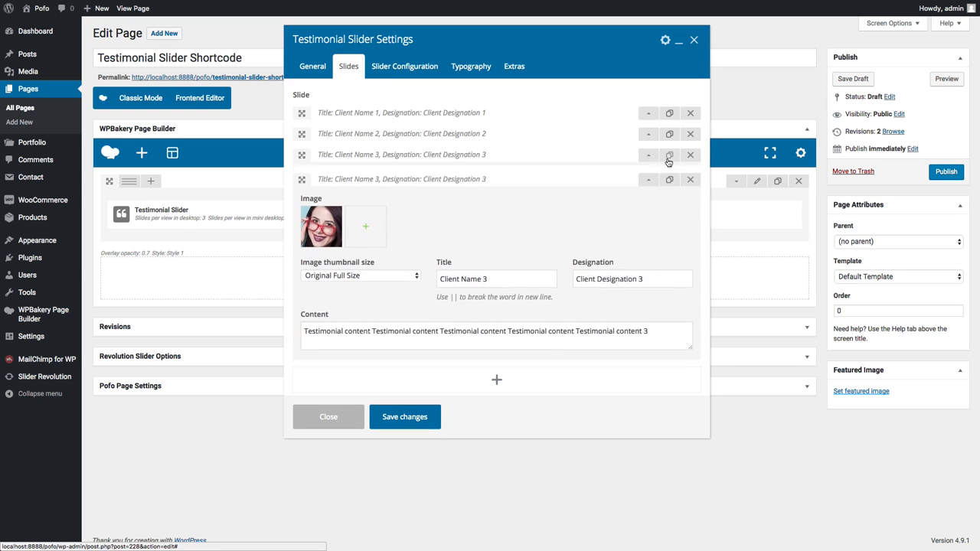
left_click(501, 274)
key("BackSpace")
type("4")
left_click(655, 275)
key("BackSpace")
type("4")
left_click(655, 332)
key("BackSpace")
type("4")
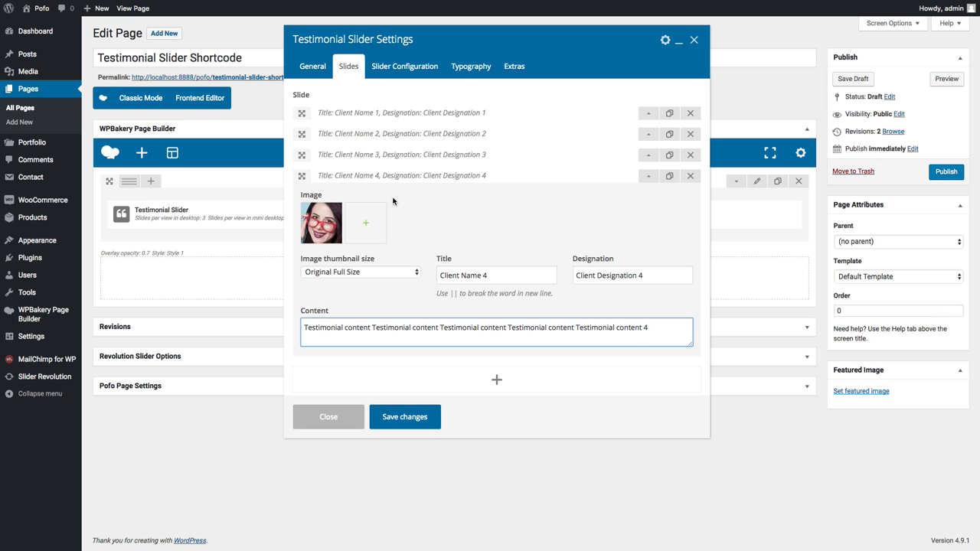
Configure the slider with the Slide style transition, autoplay on, a delay time of 3000 and looping on
left_click(399, 70)
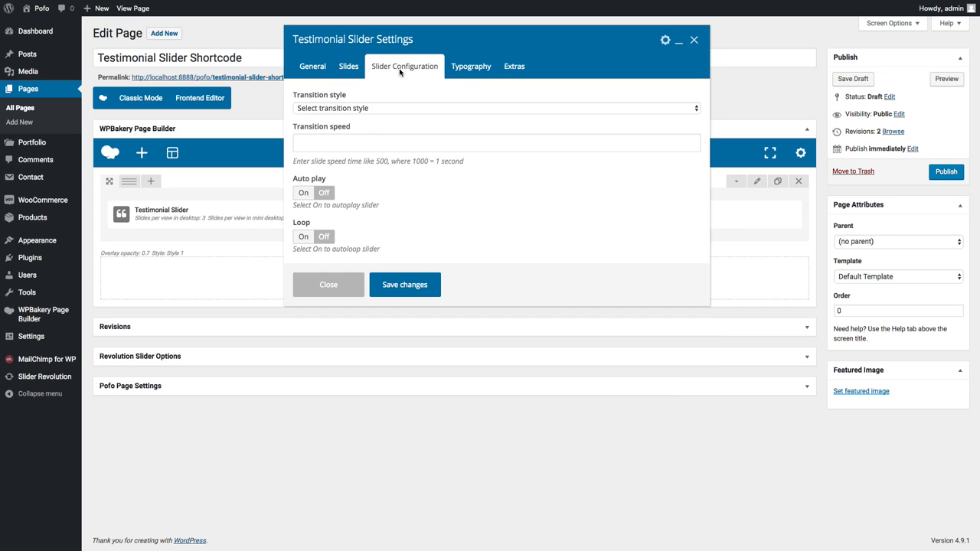
left_click(357, 109)
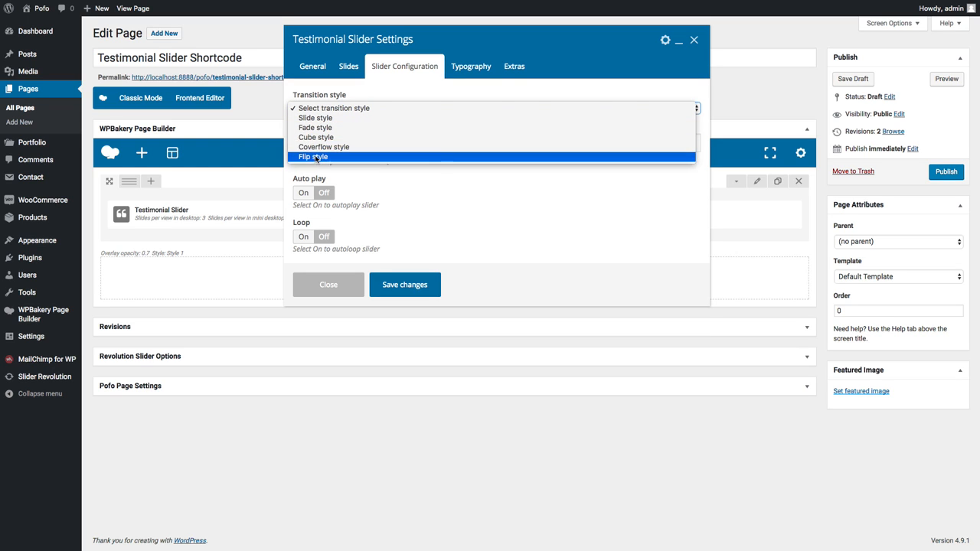
left_click(323, 120)
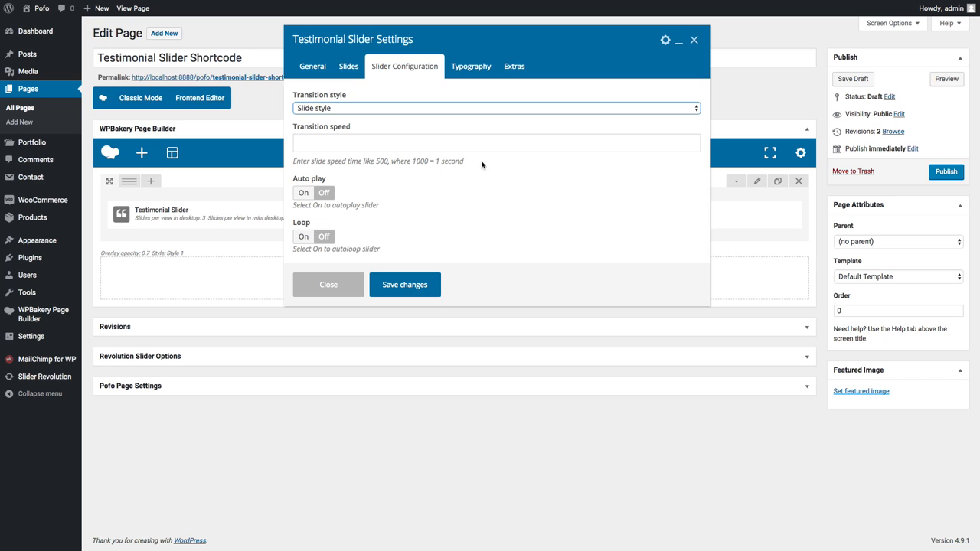
left_click(303, 194)
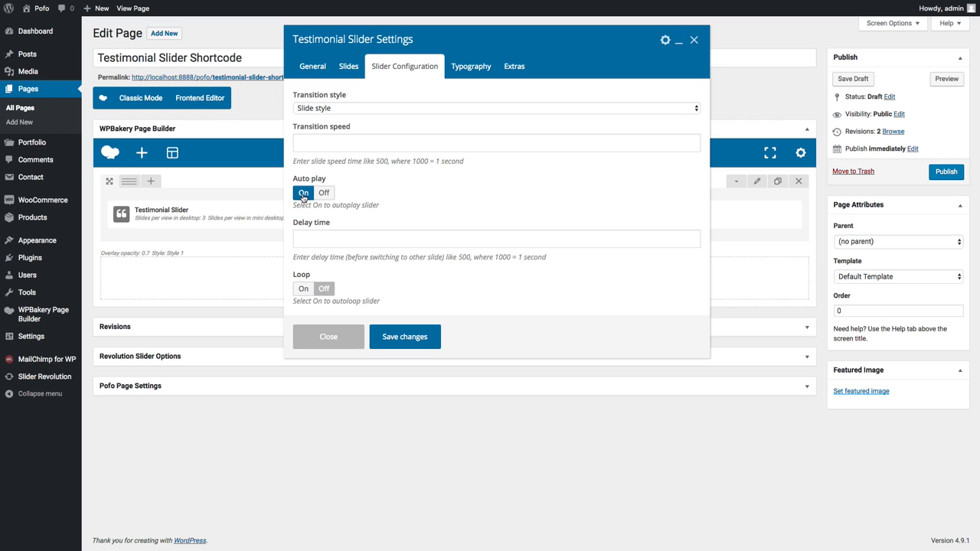
left_click(351, 240)
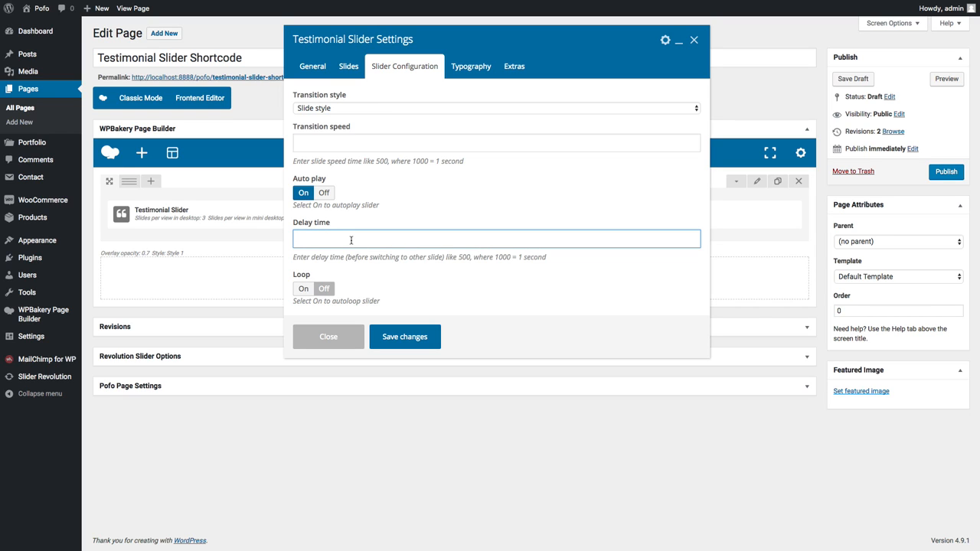
type("3000")
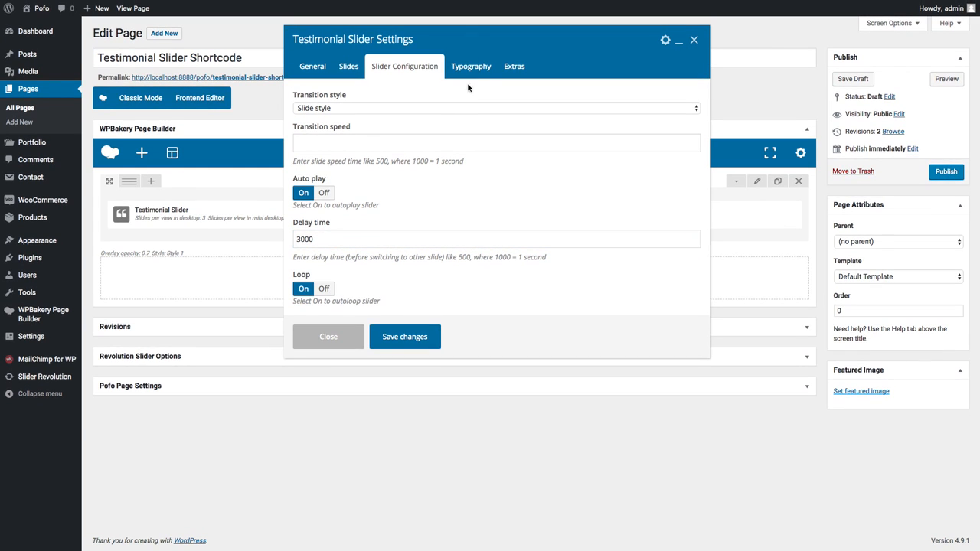
Review the slider's typography options and its element ID and extra class name fields
left_click(475, 72)
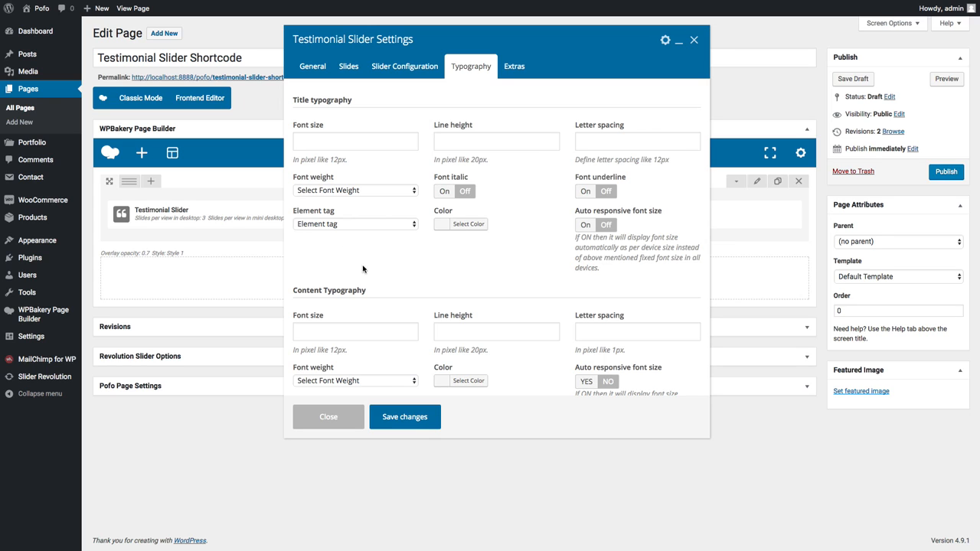
left_click(513, 65)
left_click(353, 113)
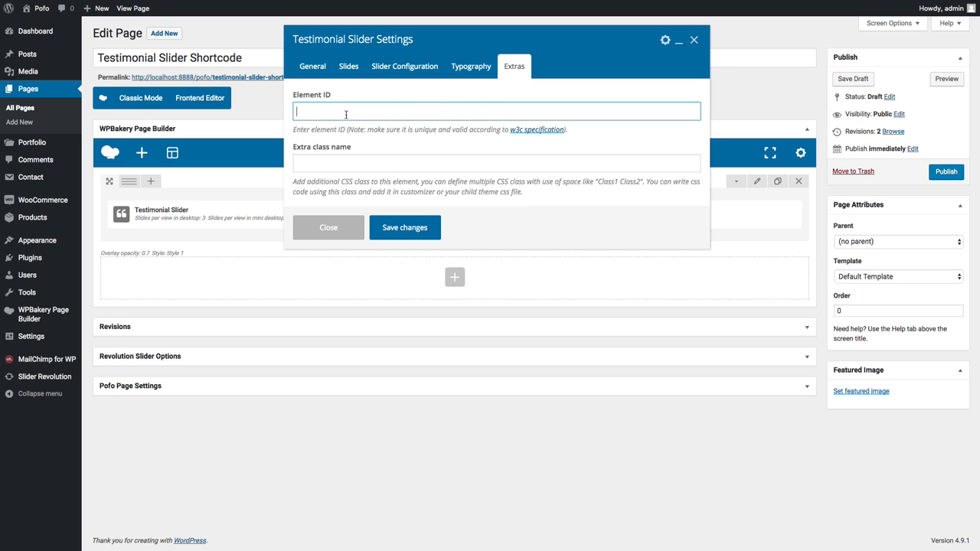
left_click(348, 163)
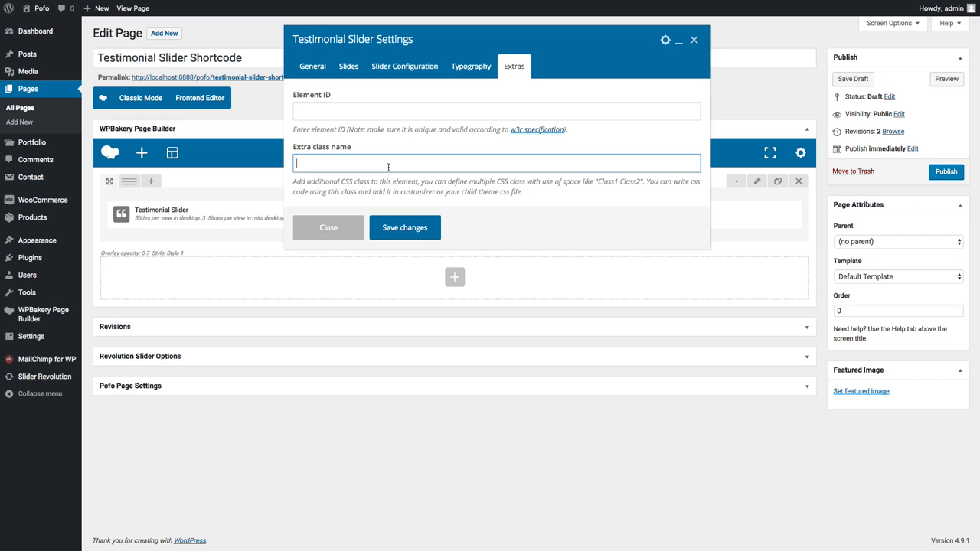
left_click(333, 117)
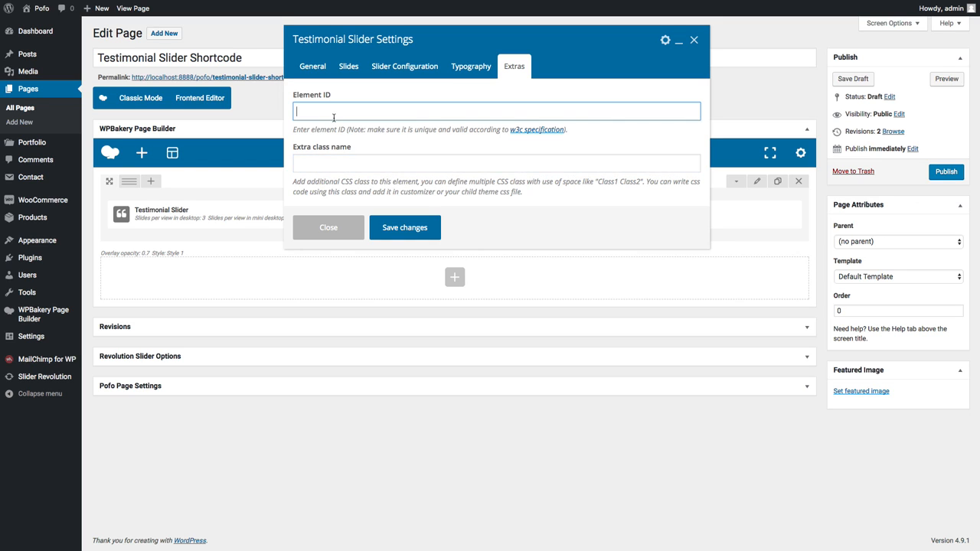
left_click(351, 166)
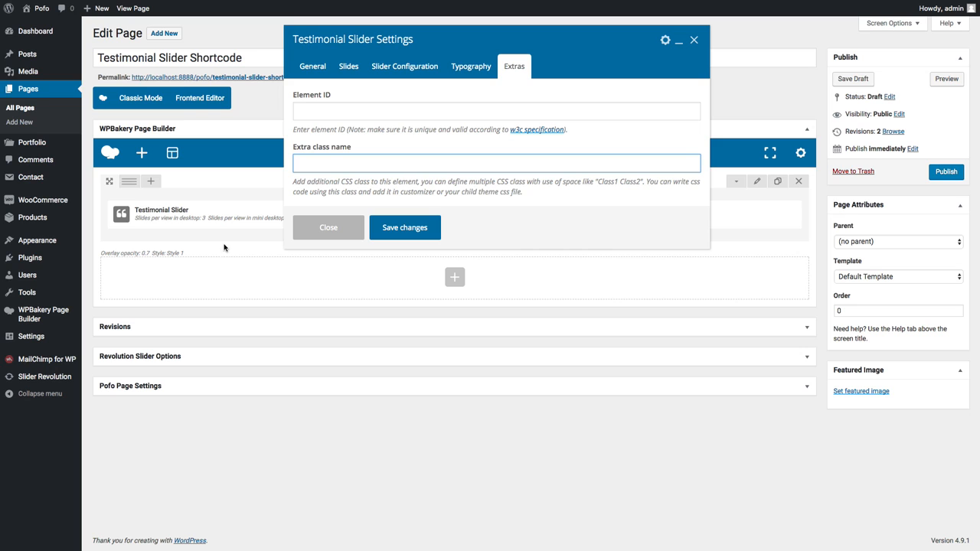
Save the testimonial slider settings, preview the page and switch between slides using the pagination dots
left_click(409, 233)
left_click(950, 82)
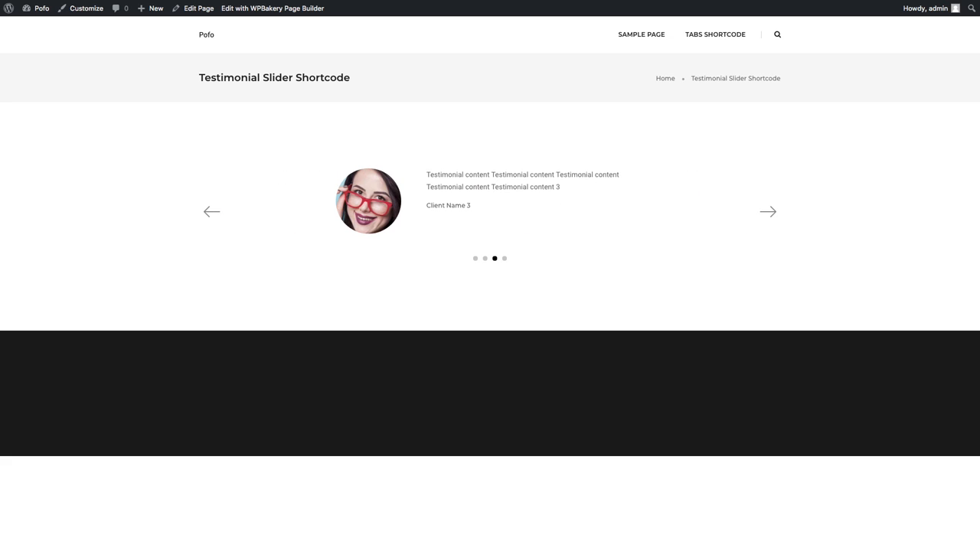
left_click(484, 260)
left_click(494, 259)
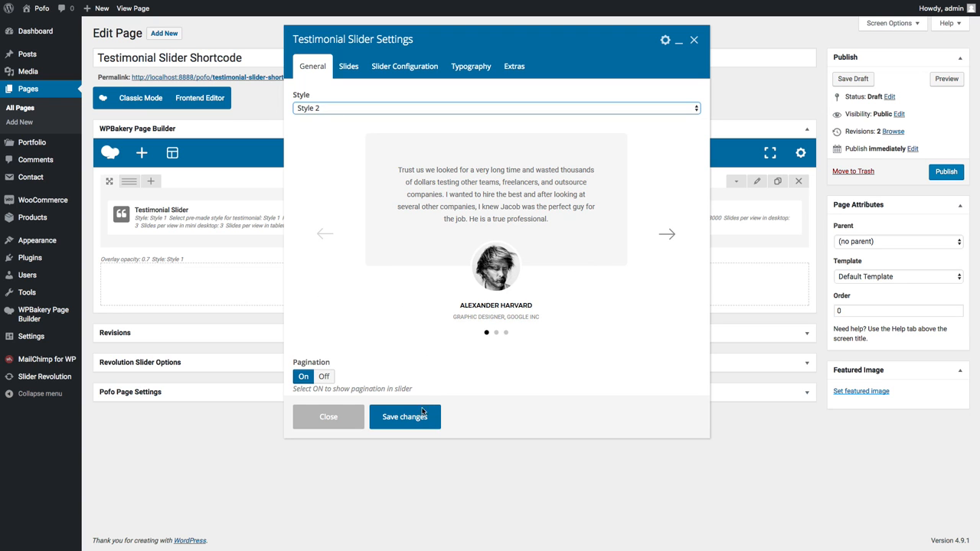
Save the testimonial slider with Style 2 and preview the page
left_click(413, 423)
left_click(947, 80)
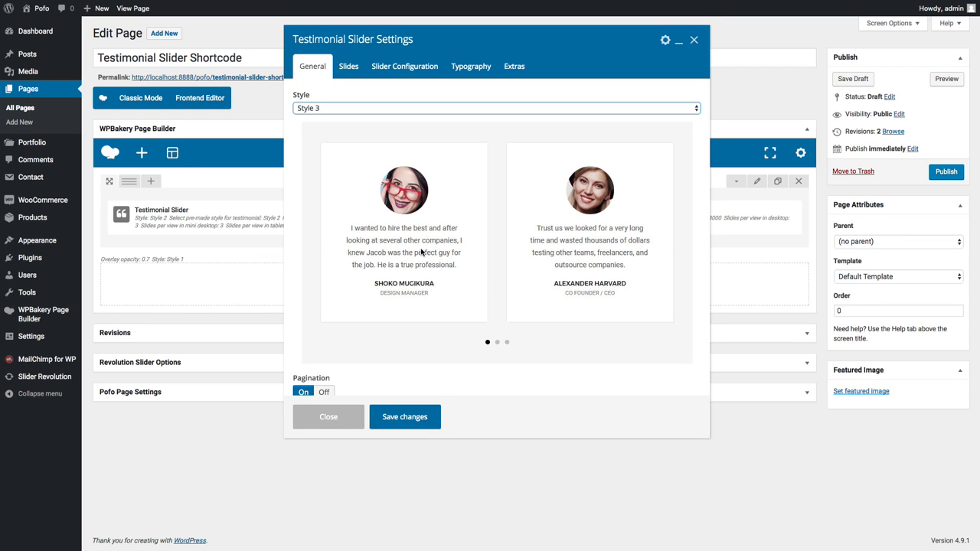
With Style 3 selected, set the slides per view to 2 for desktop and mini desktop, and save the slider settings
left_click(404, 66)
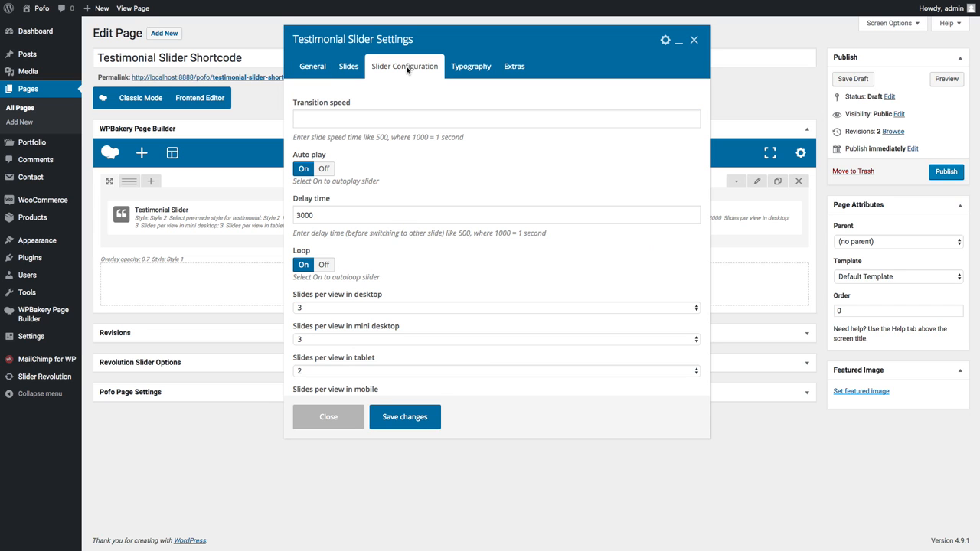
scroll(319, 315, "down", 1)
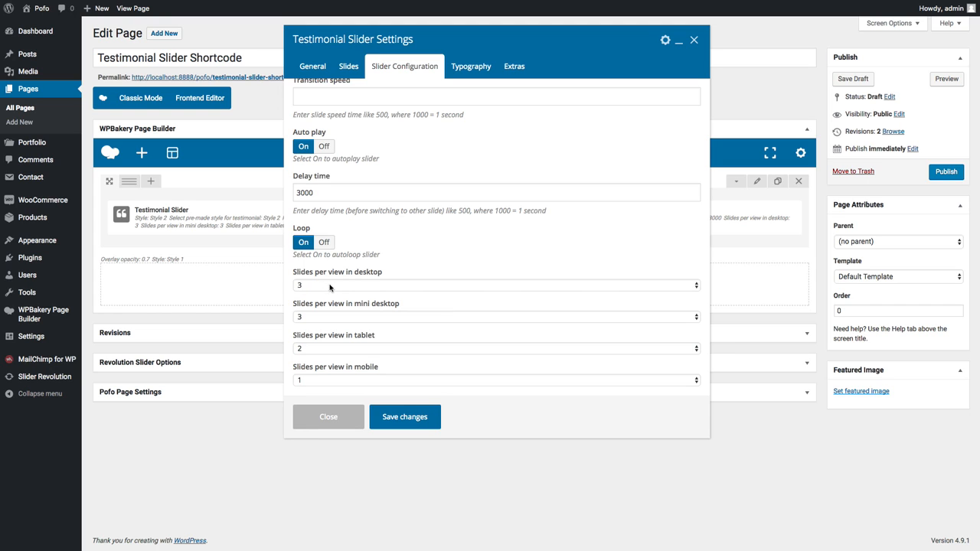
left_click(330, 286)
left_click(317, 277)
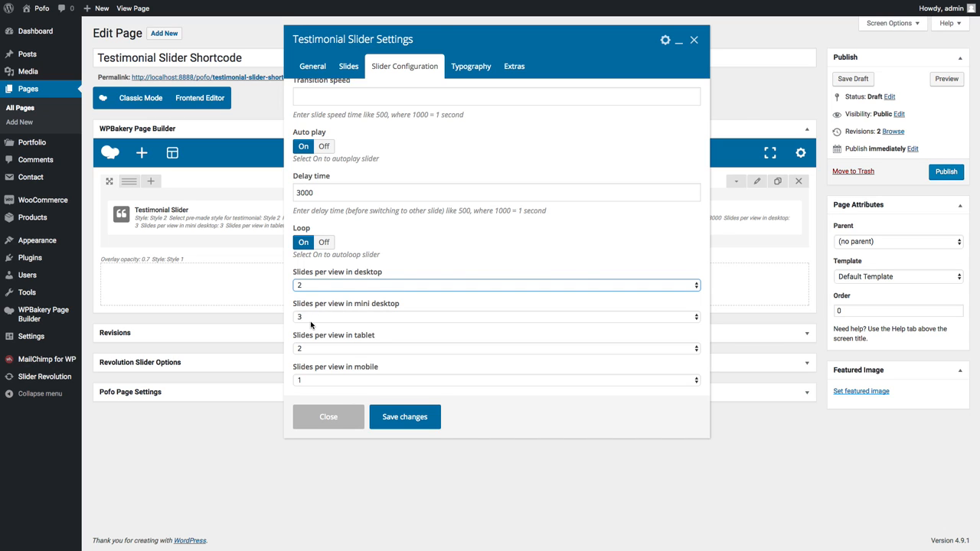
left_click(325, 317)
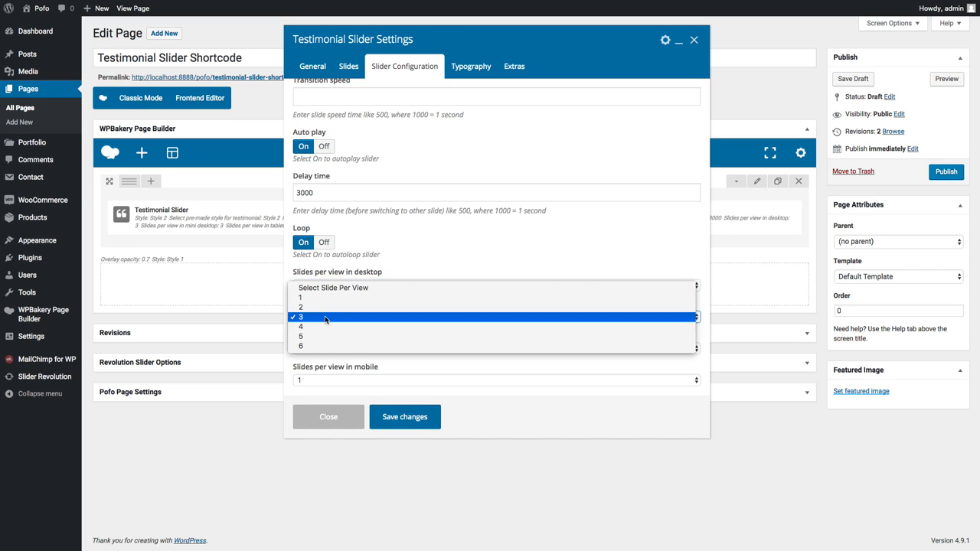
left_click(336, 309)
left_click(397, 420)
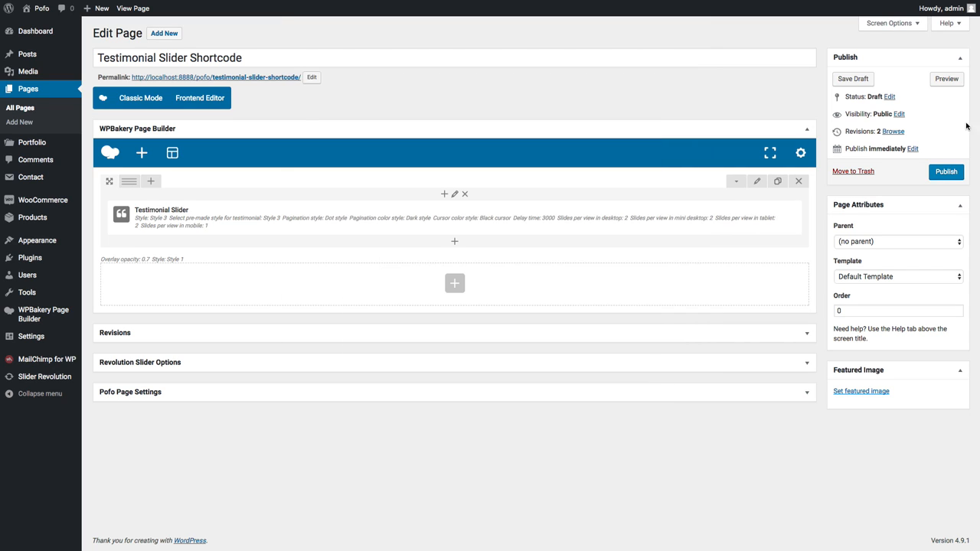
Preview the page with the Style 3 testimonial slider, and return to the page editor
left_click(946, 78)
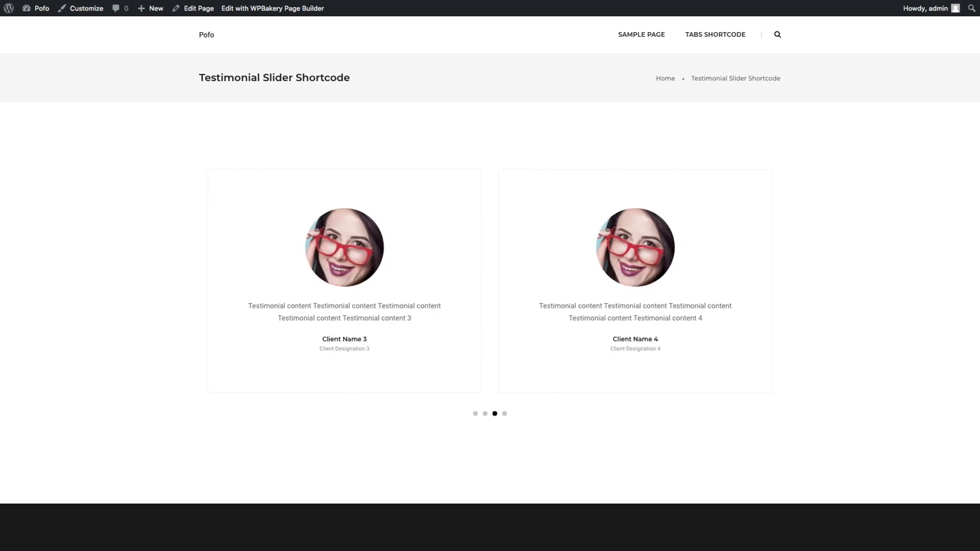
key("super+w")
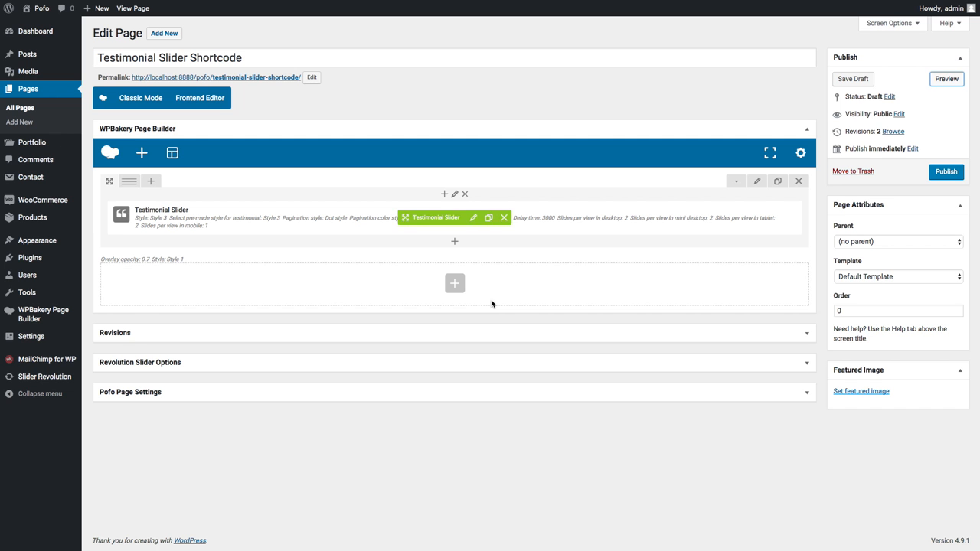